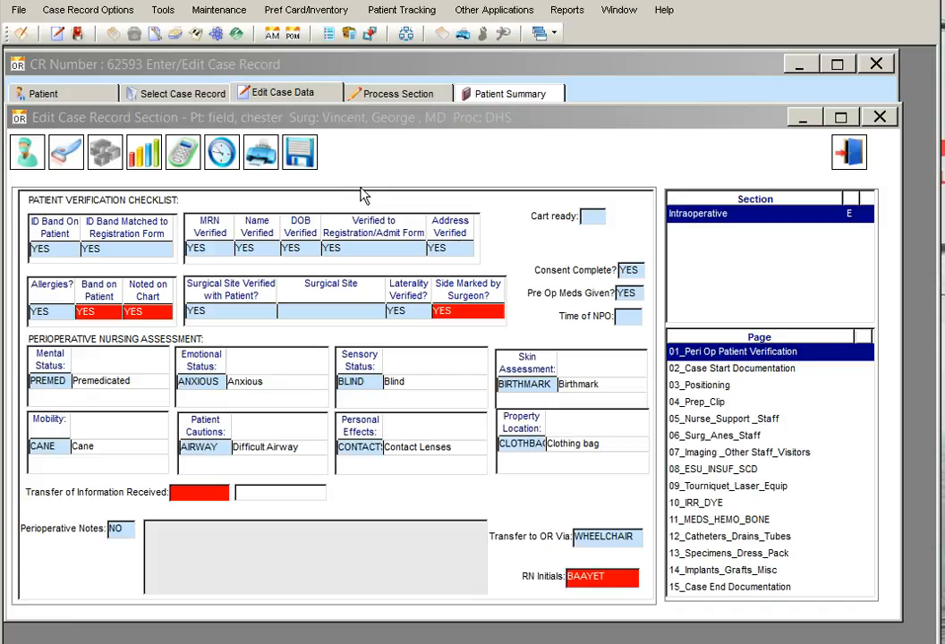
- Open the case's Exception Noting supply list and sort the supplies by description
left_click(68, 154)
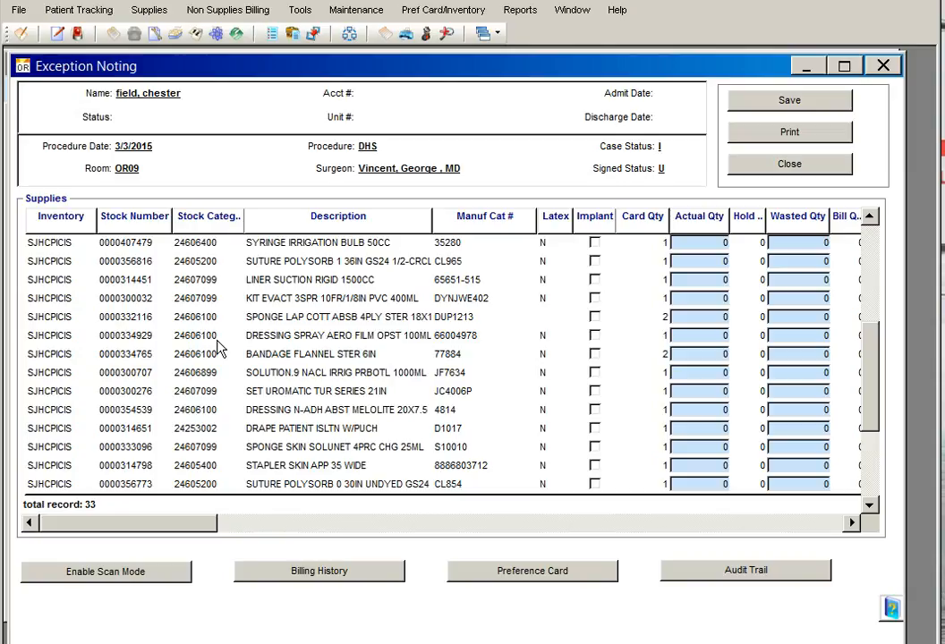
left_click(375, 219)
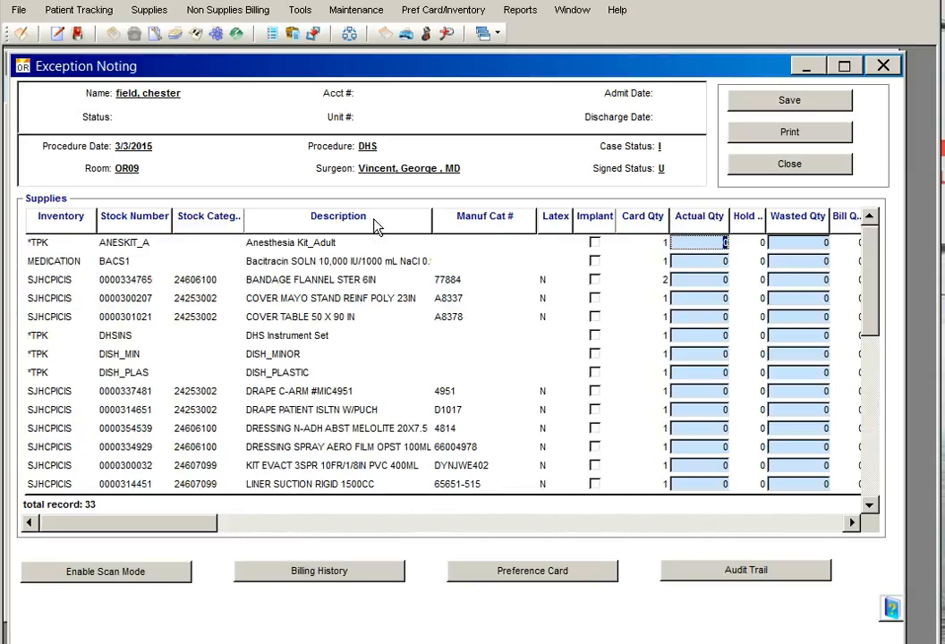
left_click_drag(874, 283, 873, 400)
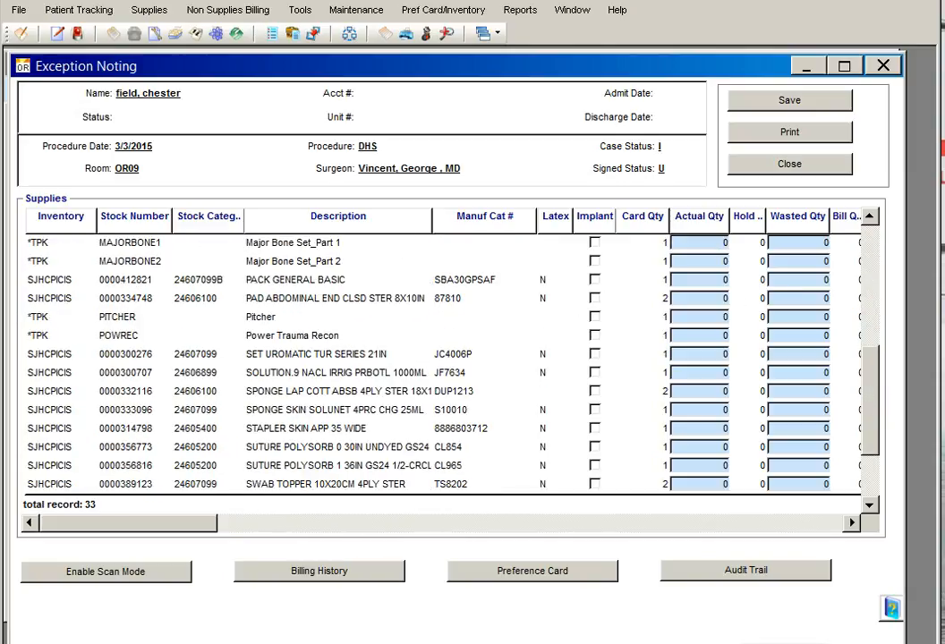
key("alt+Tab")
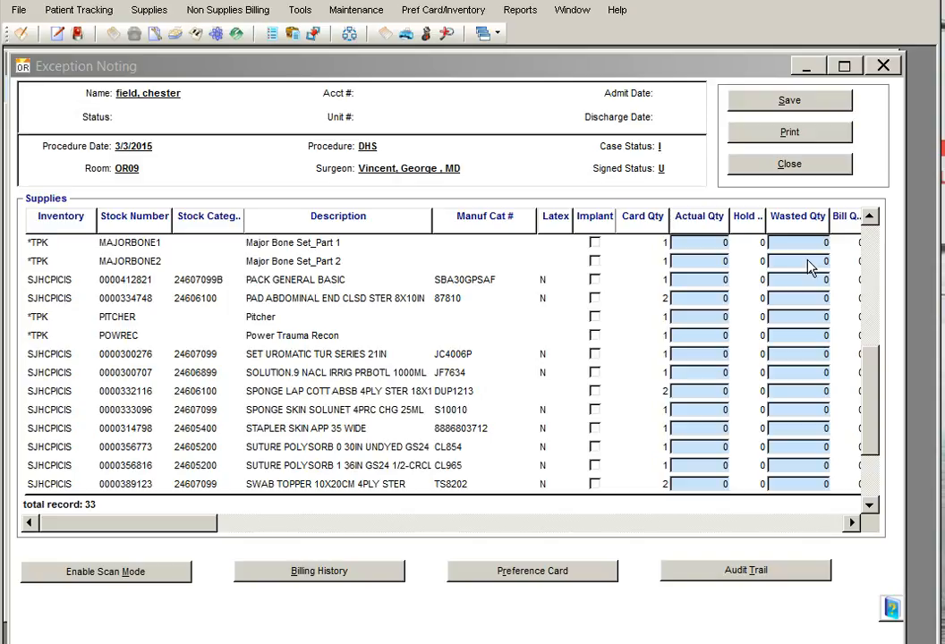
- Record an actual quantity of 2 and a wasted quantity of 1 for SPONGE LAP COTT ABSB 4PLY STER
left_click(365, 400)
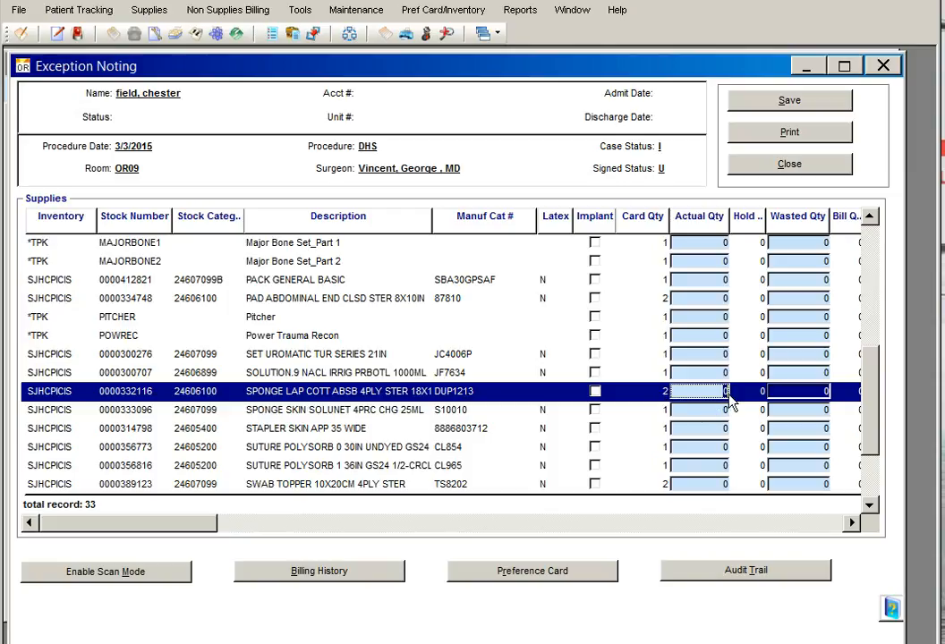
type("2")
left_click(828, 394)
type("1")
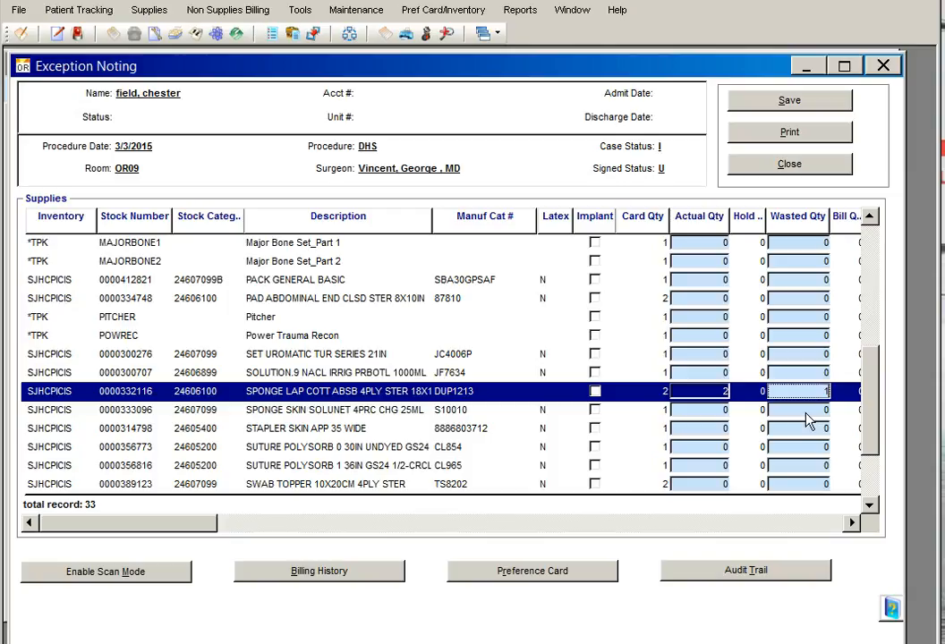
left_click(807, 414)
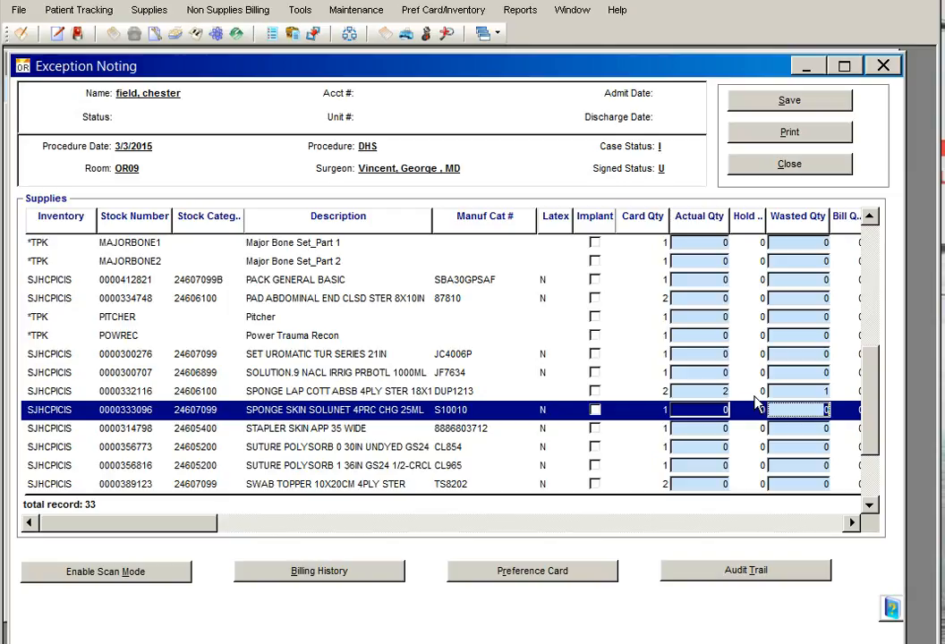
left_click(133, 573)
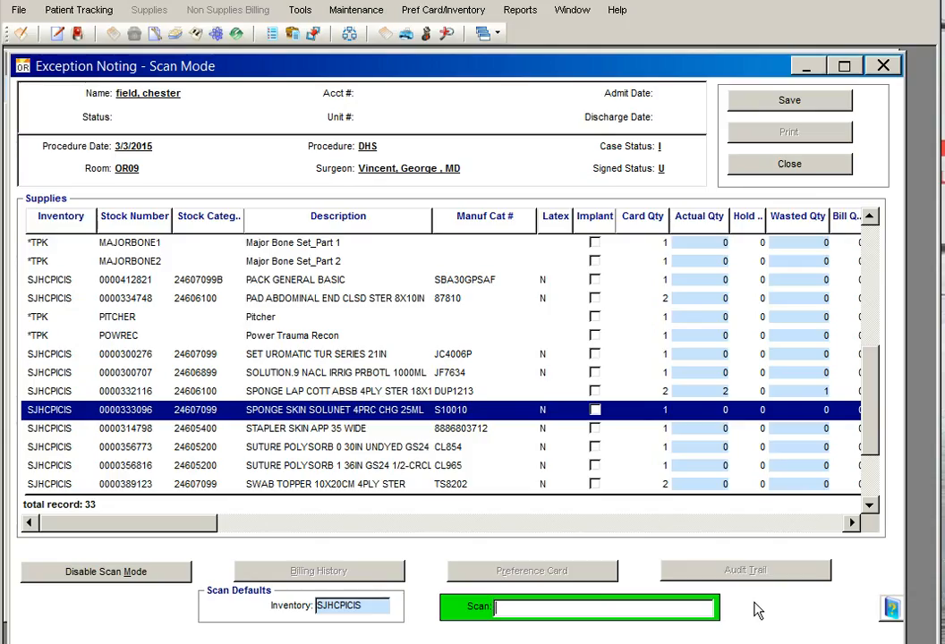
type("0110884524000299")
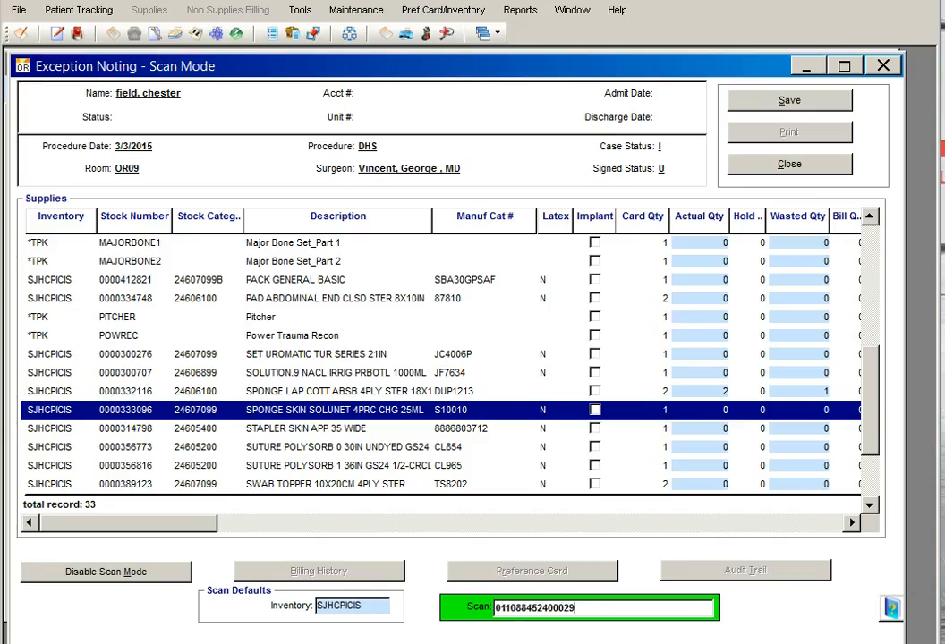
key("Return")
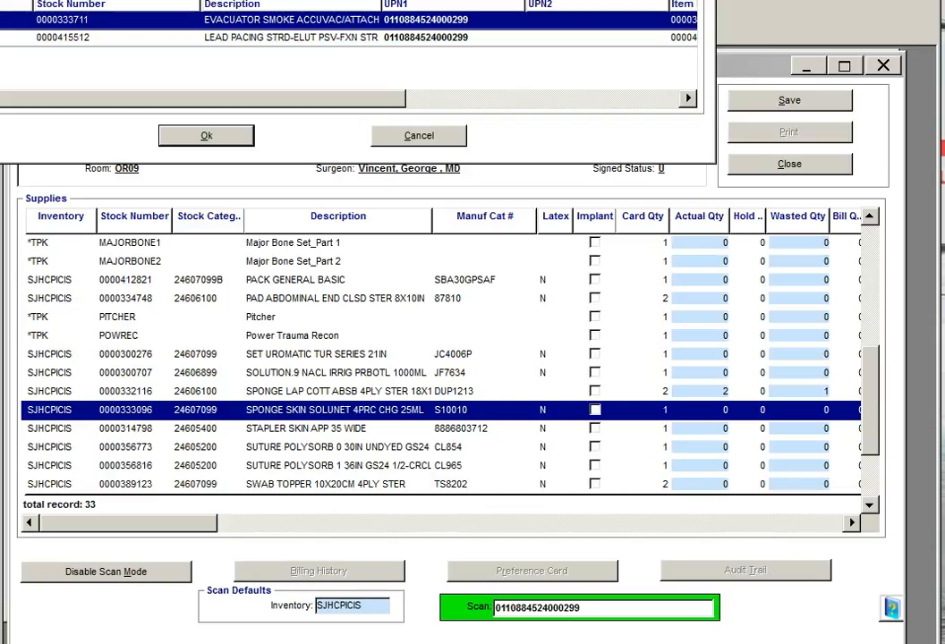
- Add the matching EVACUATOR SMOKE ACCUVAC/ATTACH item with an actual quantity of 1 and turn scan mode off
left_click_drag(500, 0, 592, 101)
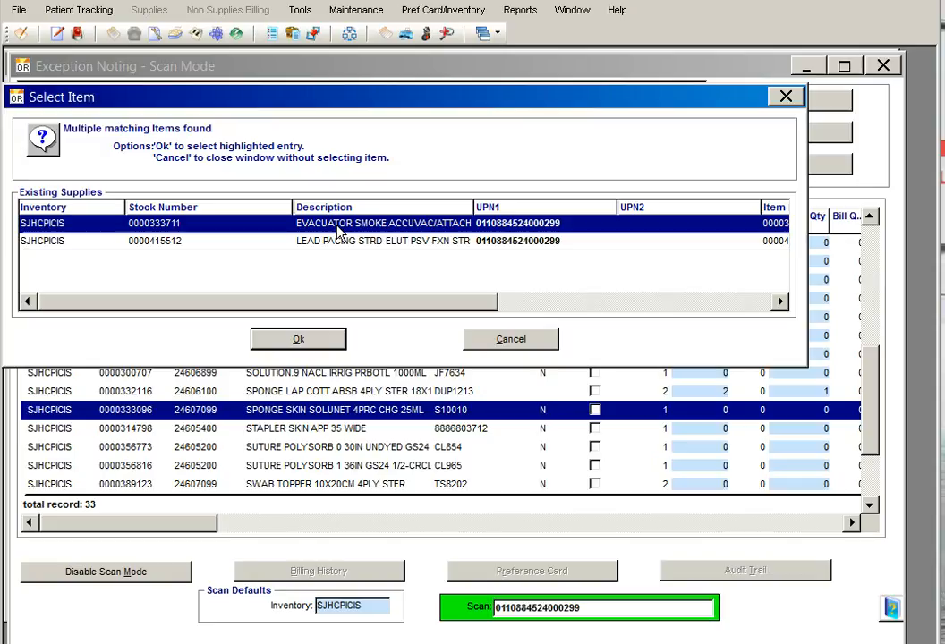
left_click(323, 346)
left_click_drag(370, 0, 504, 132)
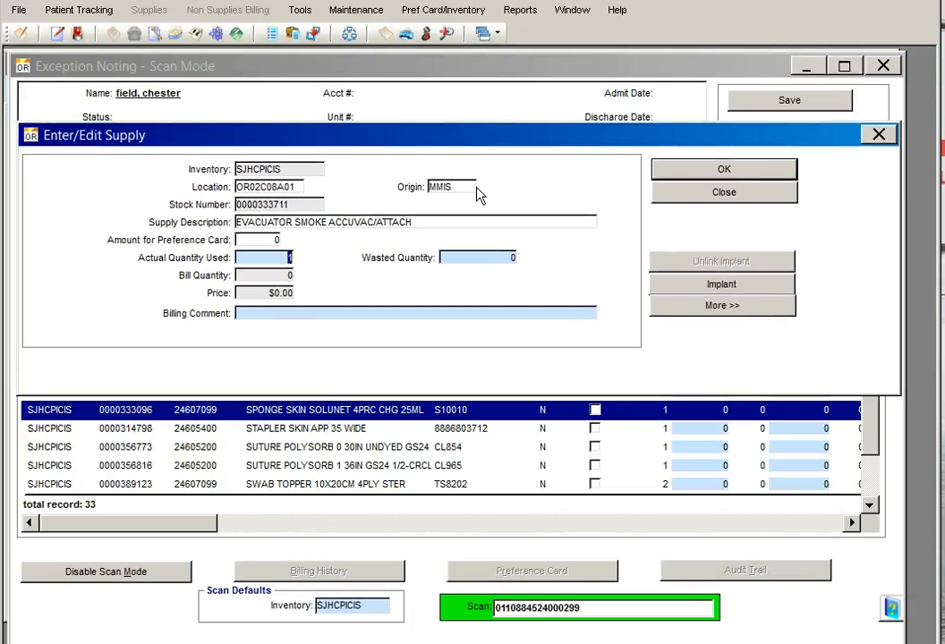
left_click(477, 260)
left_click(698, 175)
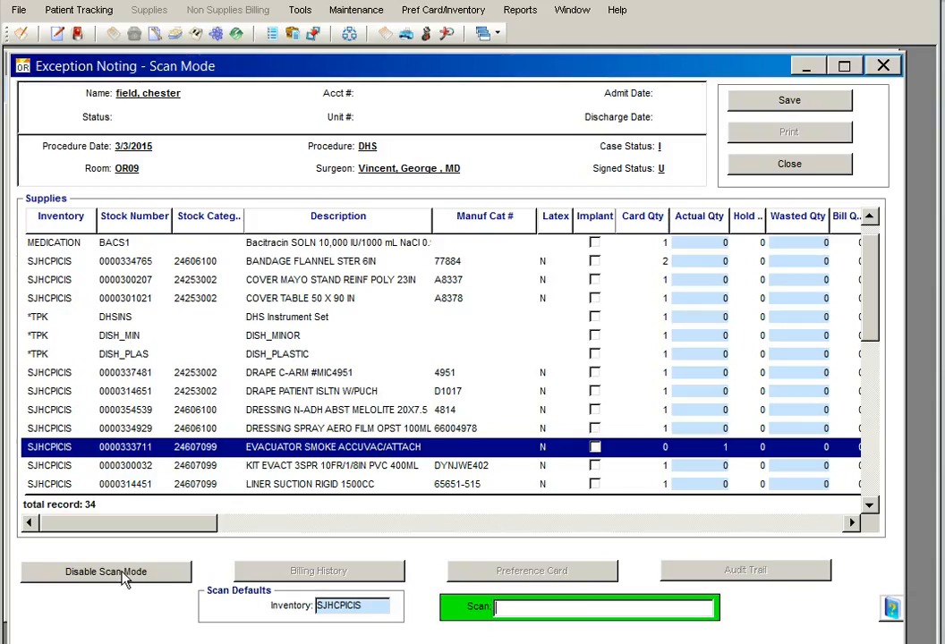
left_click(123, 573)
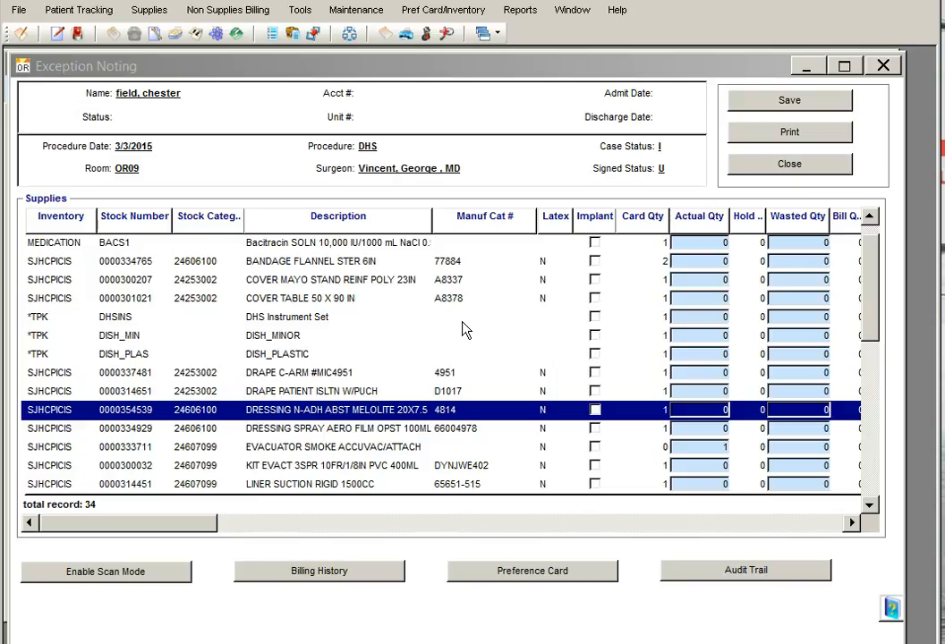
- Start a new stock item entry and search by manufacturer catalog number with !SL693, closing the search without selecting an item
right_click(283, 321)
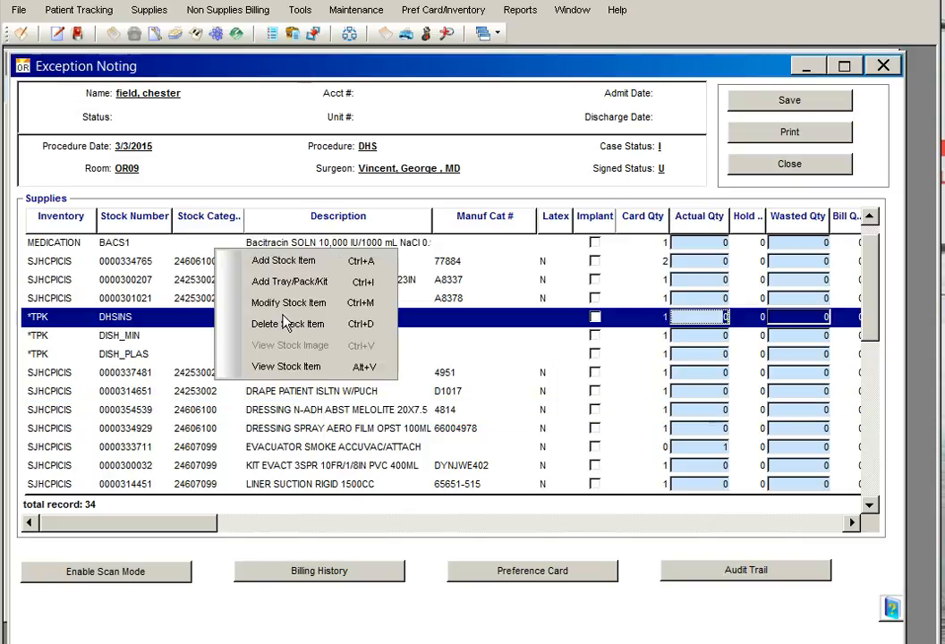
left_click(320, 262)
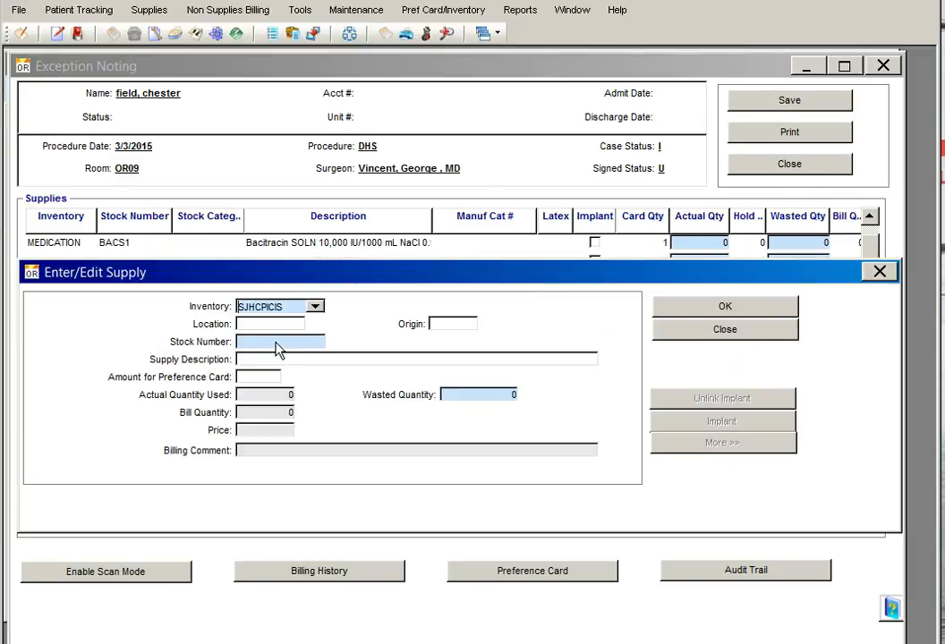
left_click(276, 349)
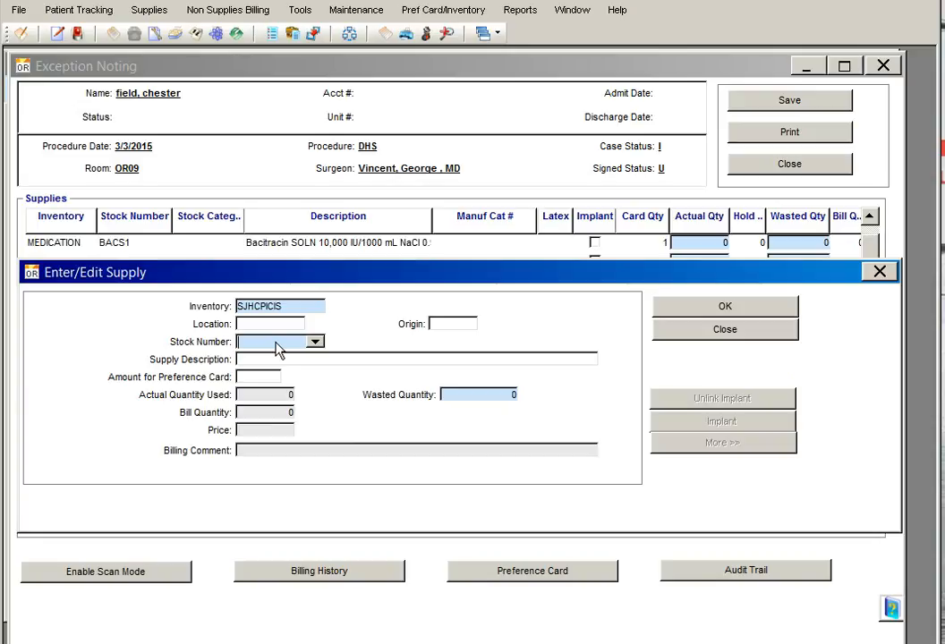
type("!")
type("SL693")
key("Tab")
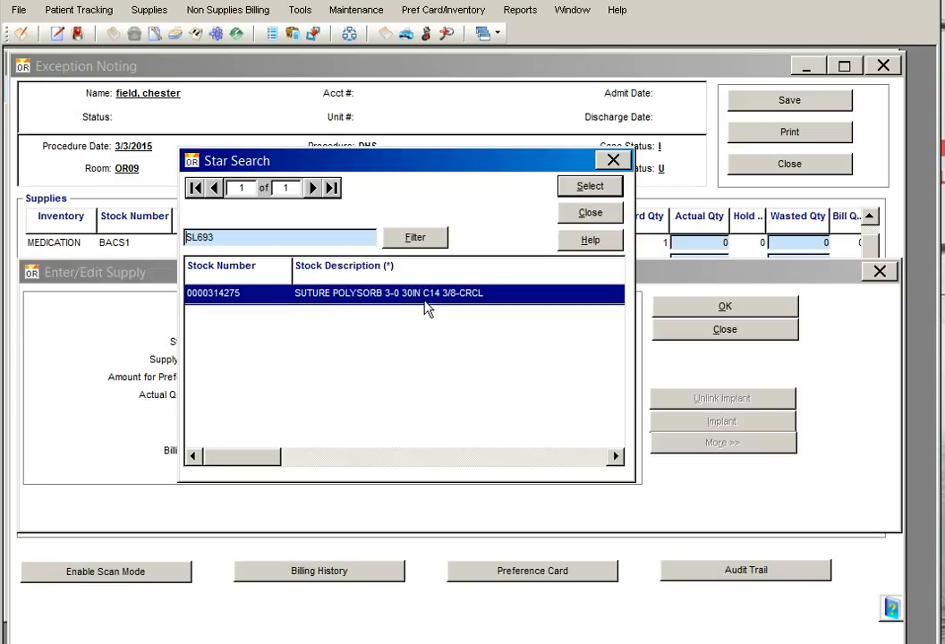
left_click(590, 214)
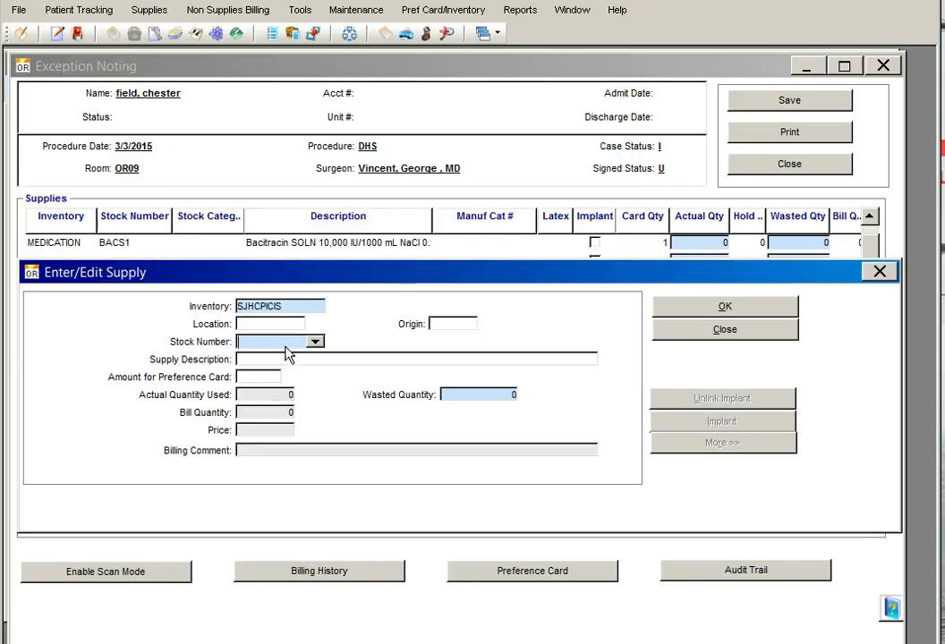
- Search stock descriptions with *Polysorb and select SUTURE POLYSORB 3-0 30IN C14 3/8-CRCL for the new entry
type("*")
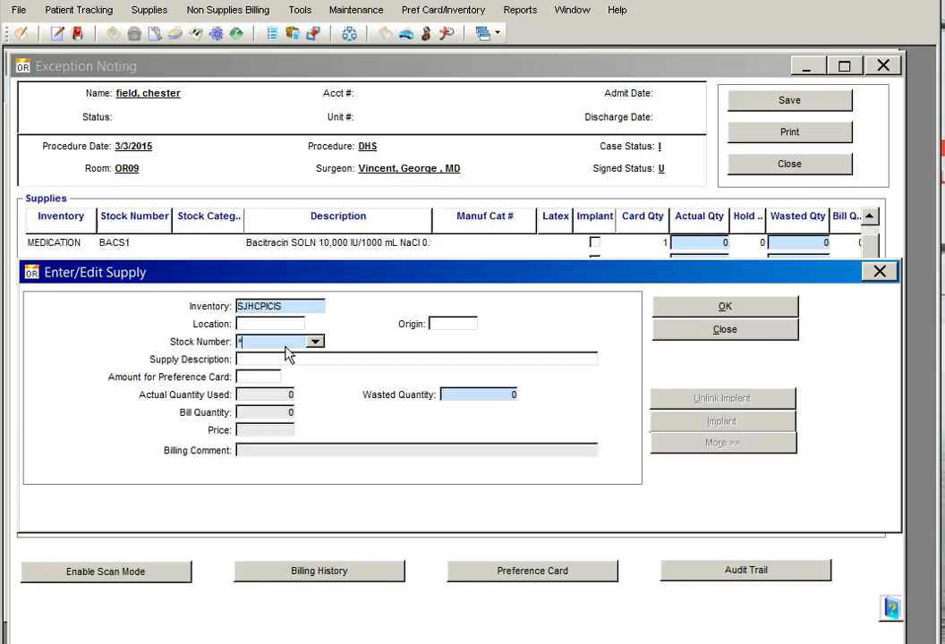
type("Polysorb")
key("Return")
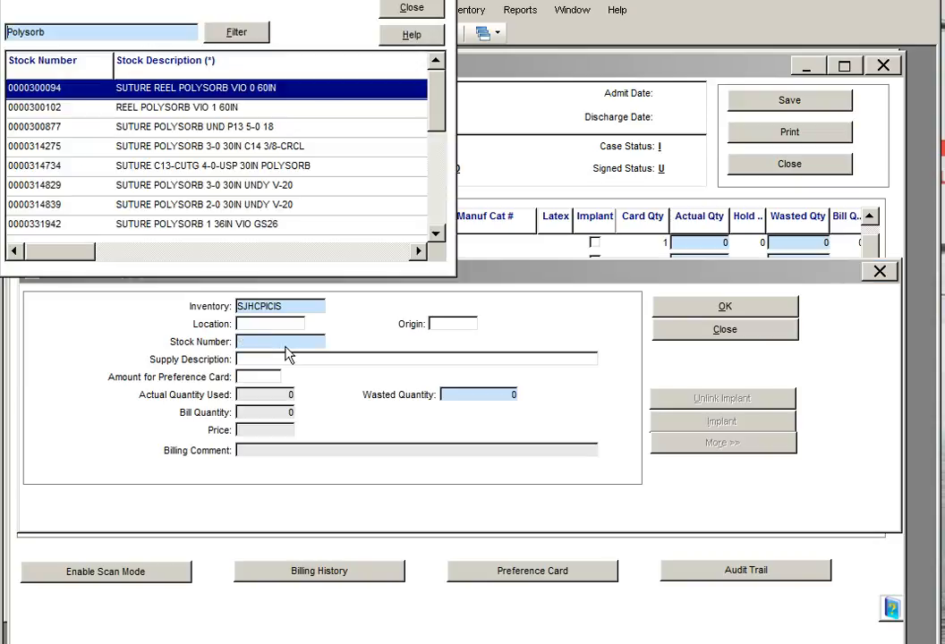
left_click(277, 148)
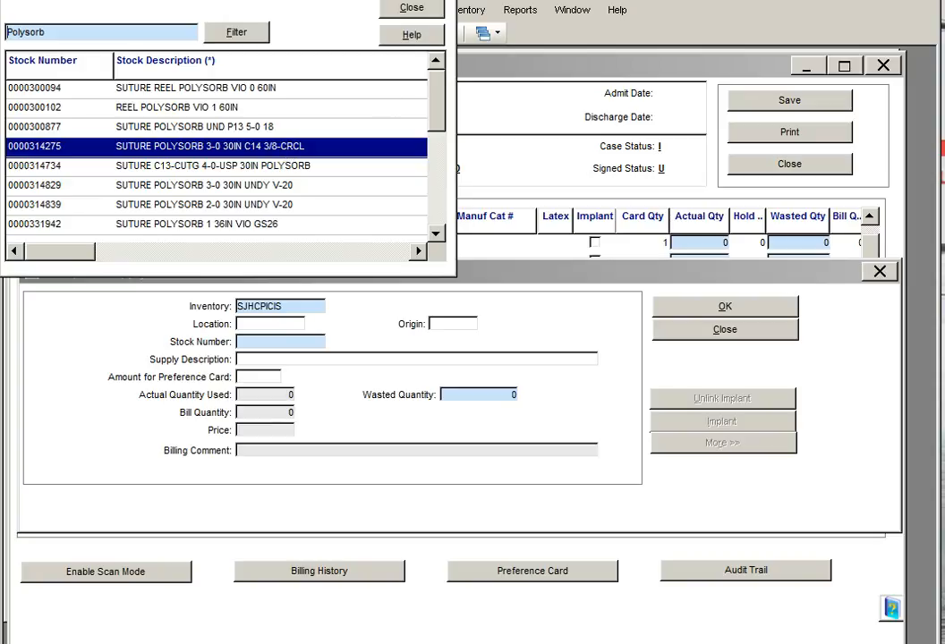
left_click(399, 0)
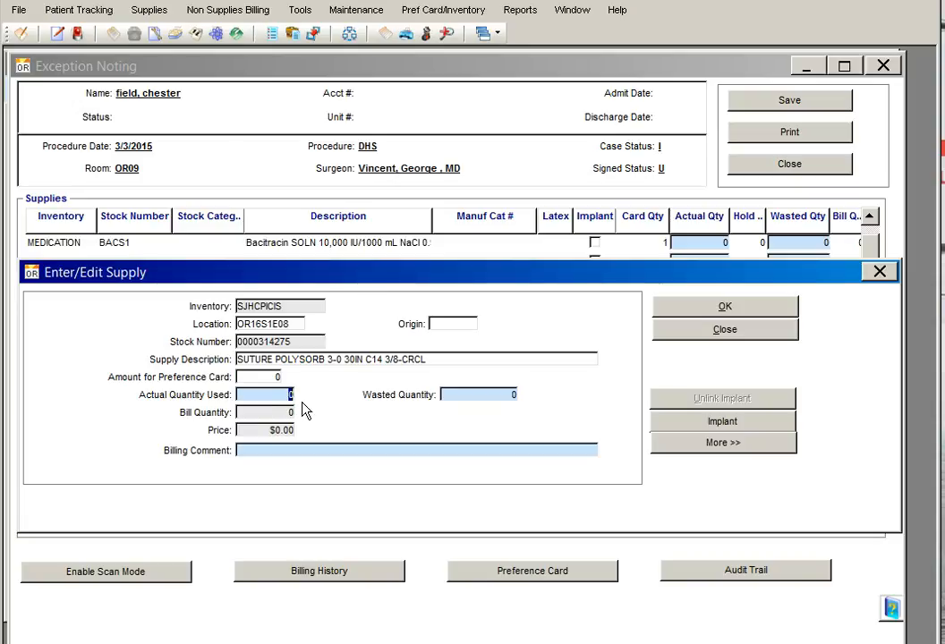
- Set the suture's actual quantity used to 2 and add it to the supply list
type("2")
left_click(501, 399)
left_click(703, 315)
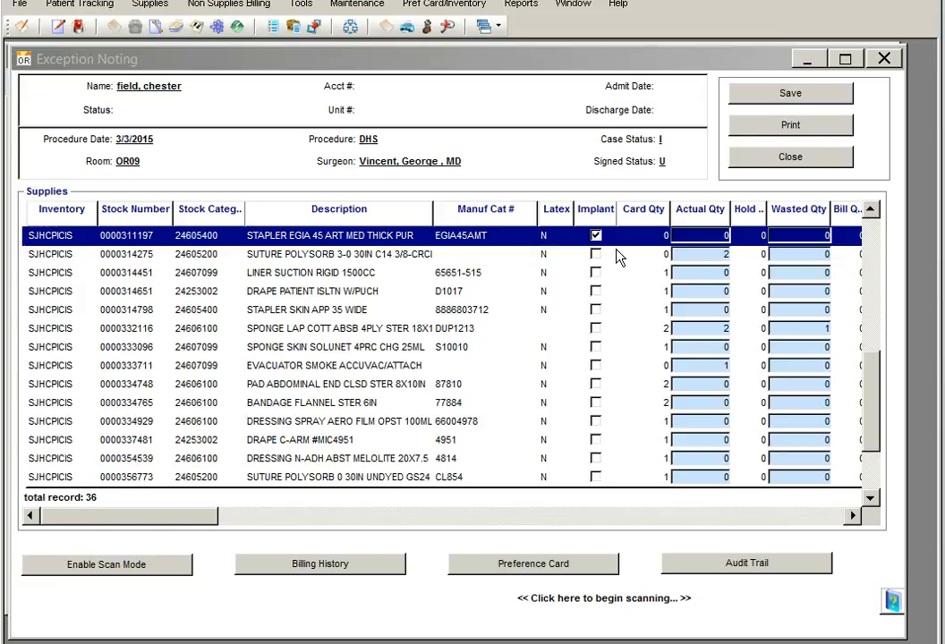
- Open the STAPLER EGIA 45 ART MED THICK PUR item for modification and bring up its implant records
right_click(420, 244)
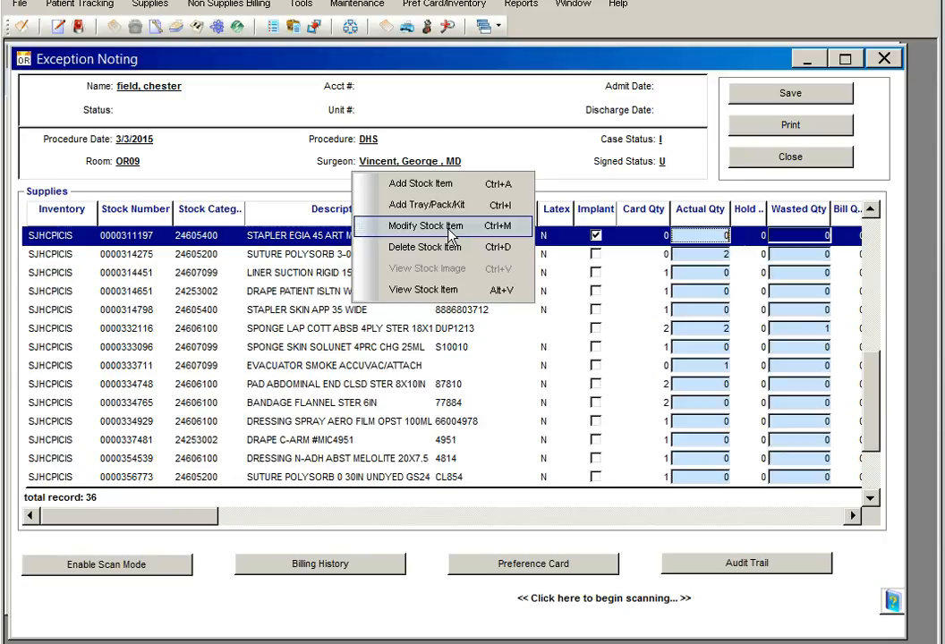
left_click(450, 229)
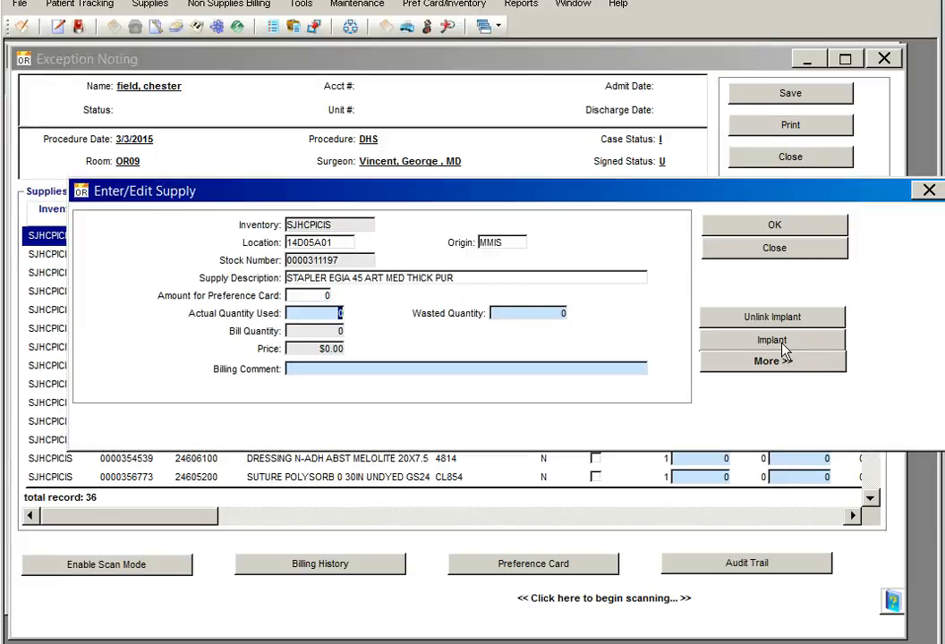
left_click(771, 341)
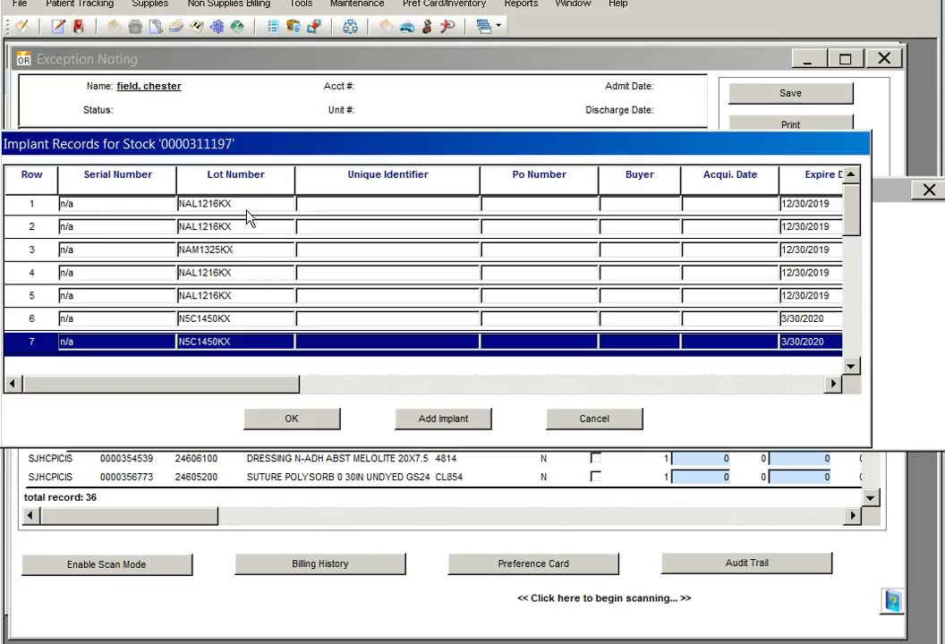
- Try to select the implant record in row 1, lot NAL1216KX, for the stapler
left_click(34, 208)
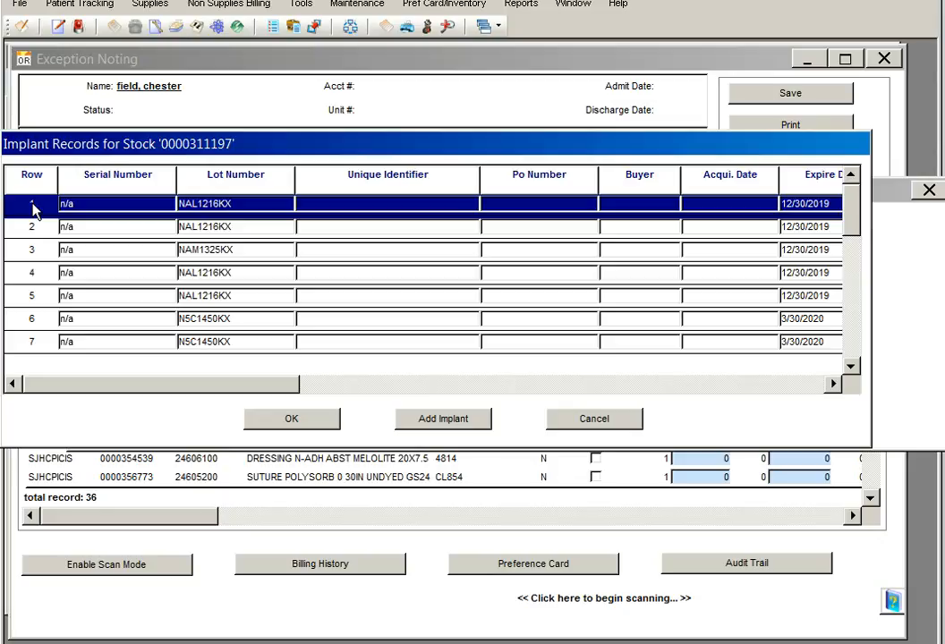
left_click(315, 426)
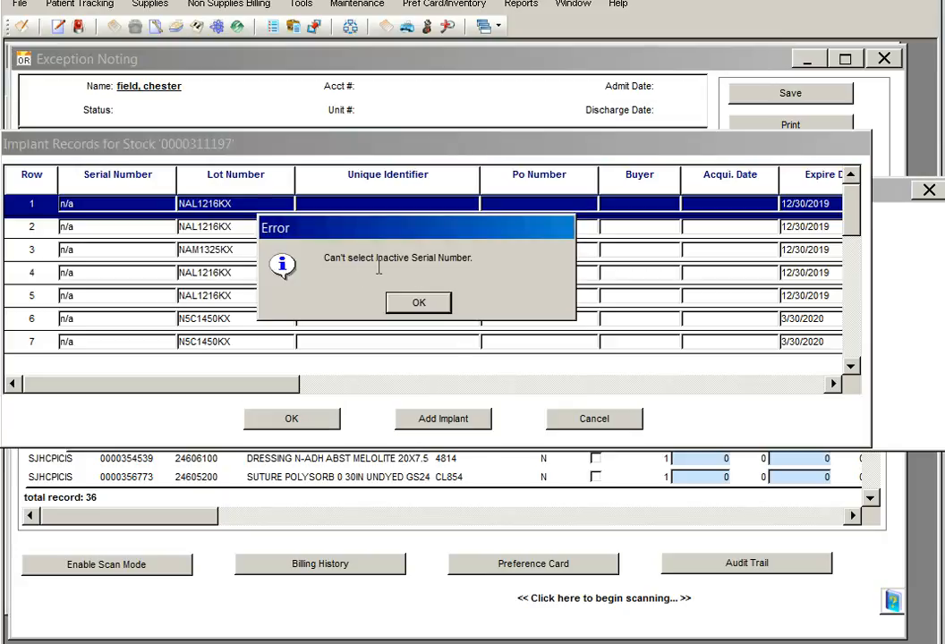
left_click(418, 303)
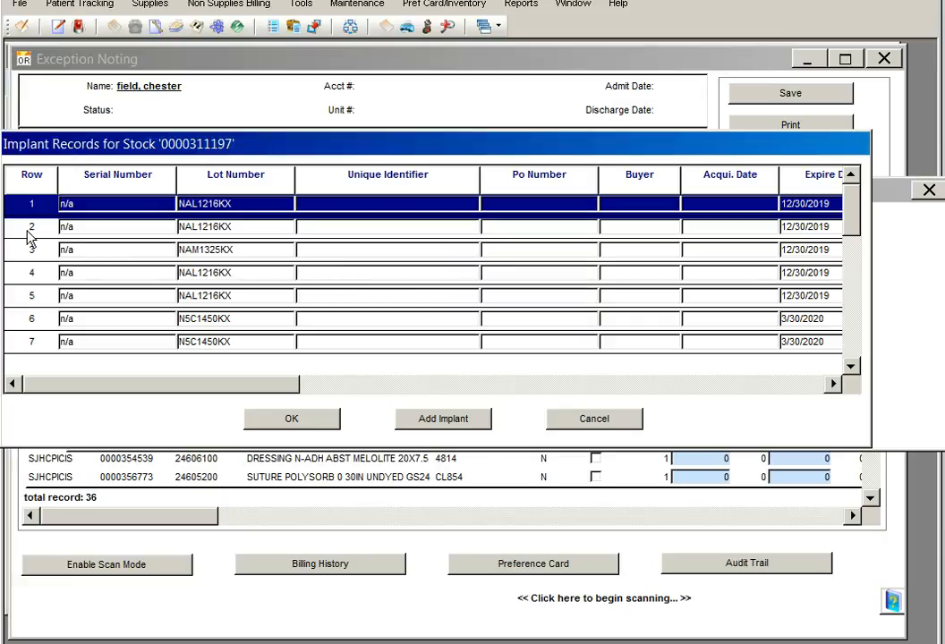
- Choose the implant record in row 2, lot NAL1216KX, and set the stapler's actual quantity used to 1
left_click(89, 230)
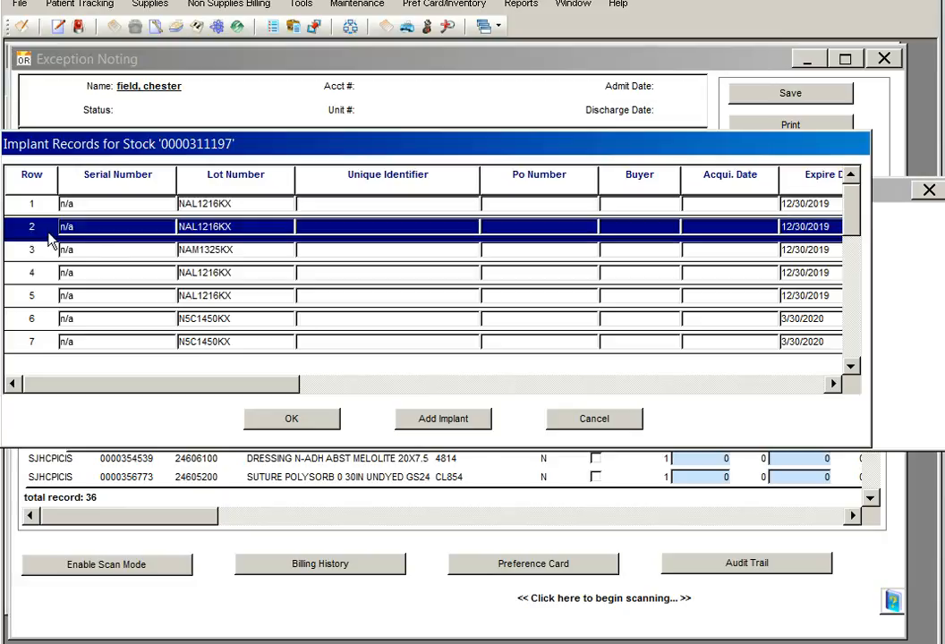
left_click(307, 427)
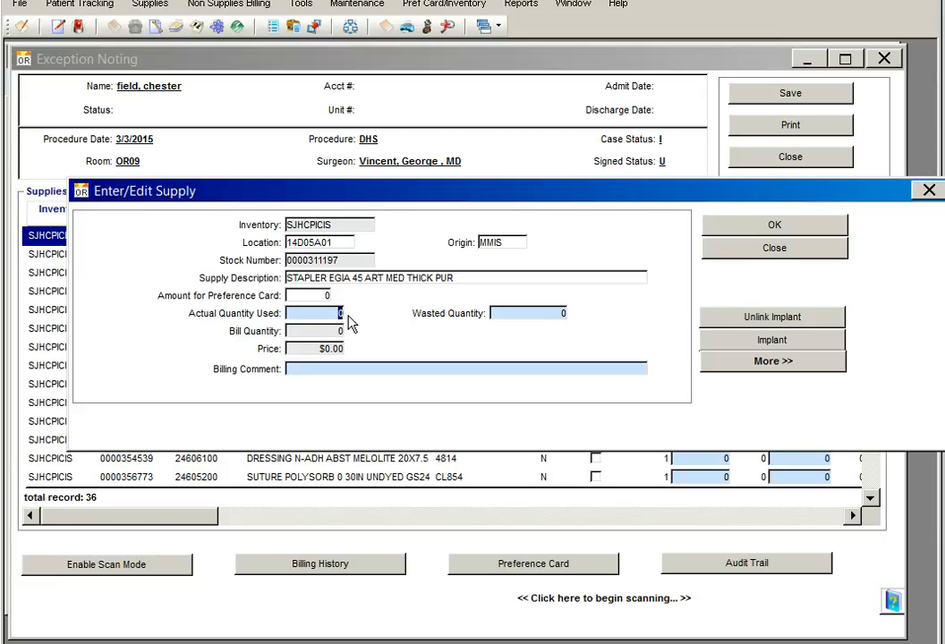
type("1")
left_click(781, 230)
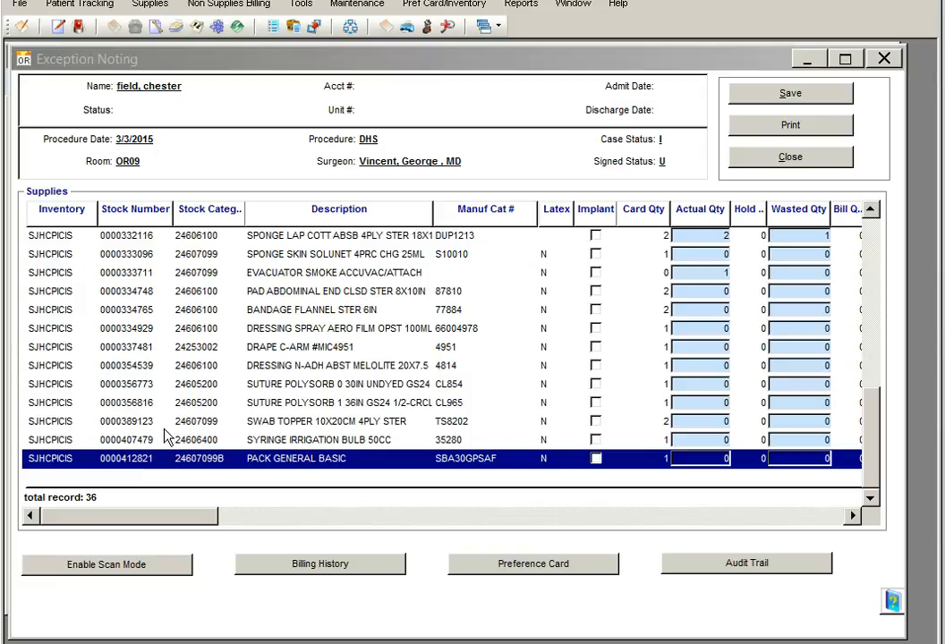
- Enable scan mode, scan item code ZCB0000190 into the supply list, and bring up the item's implant records
left_click(152, 566)
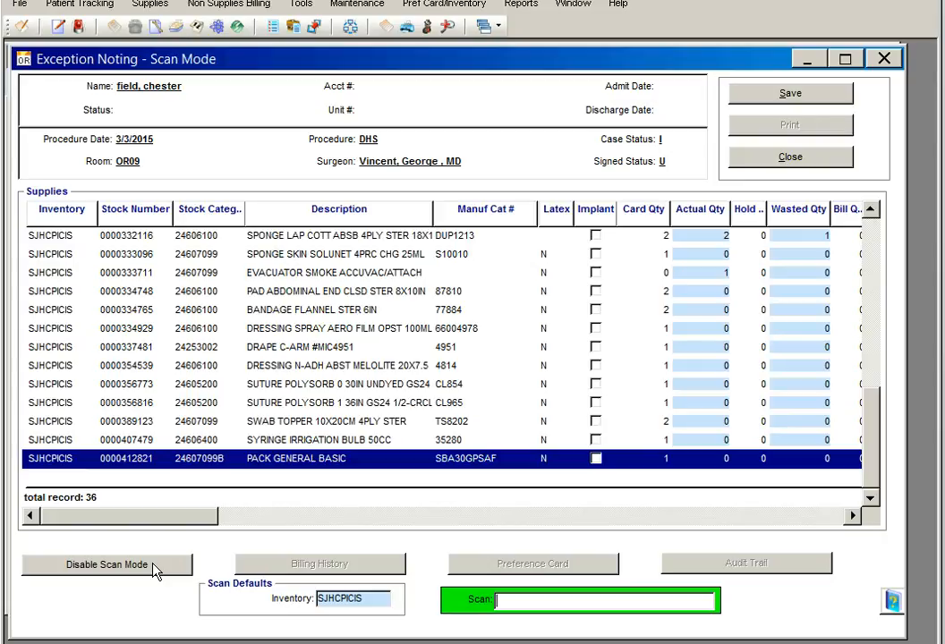
type("ZCB0000190")
key("Return")
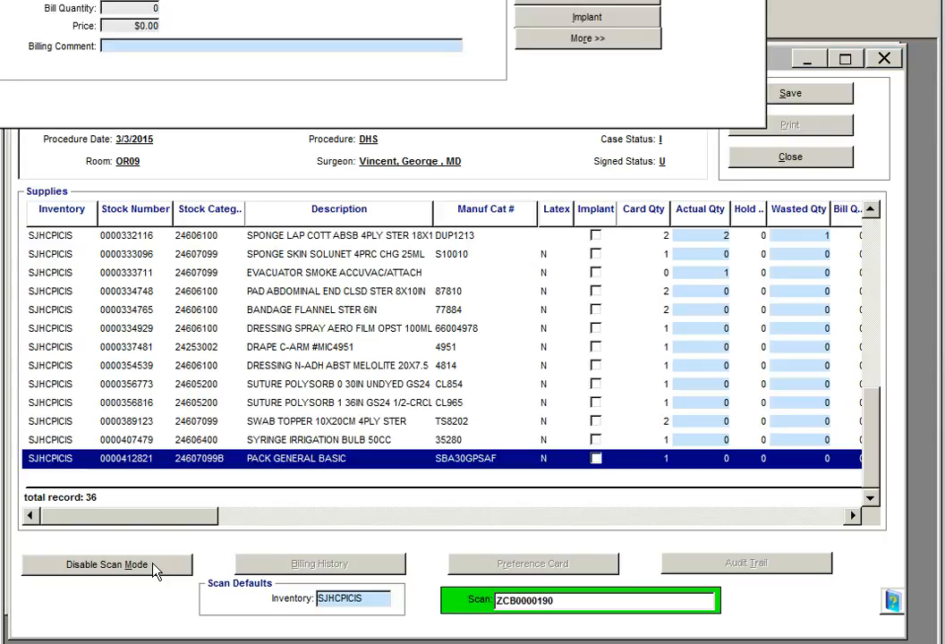
left_click(587, 19)
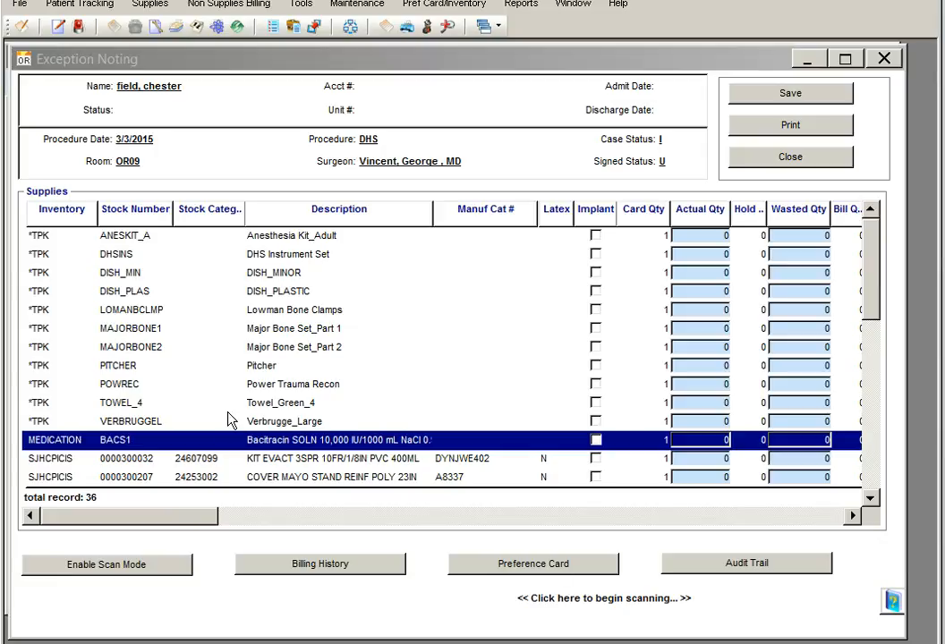
- Add the DHSIMP tray (DHS Implant Set) to the case supplies with an amount used of 1
right_click(218, 447)
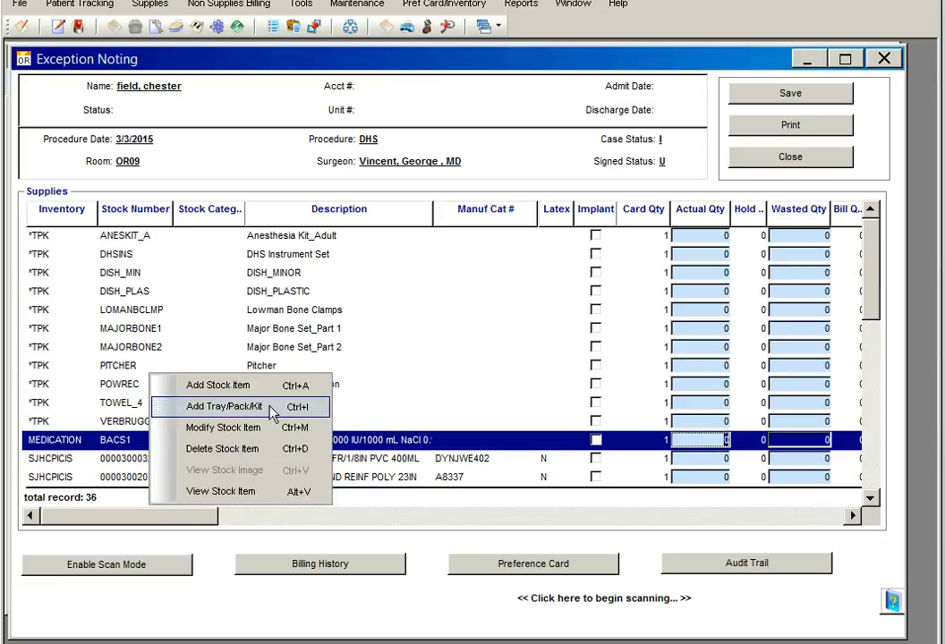
left_click(268, 408)
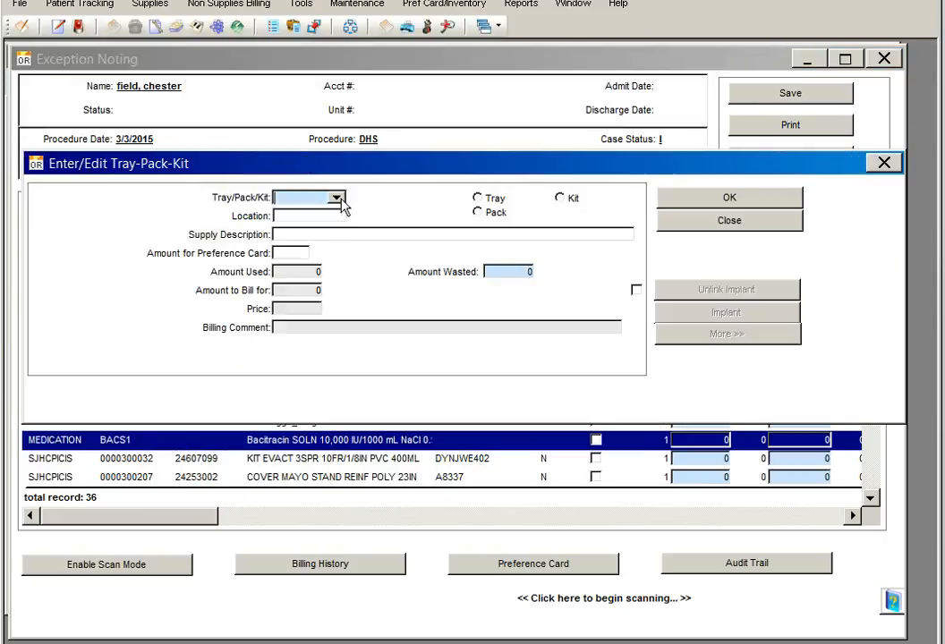
left_click(337, 198)
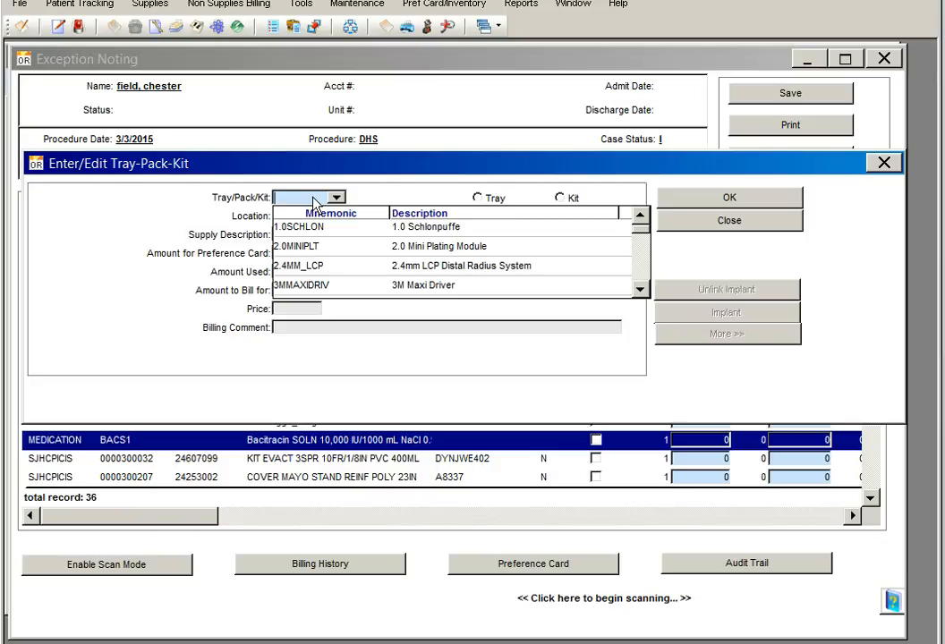
type("DHS_SCR")
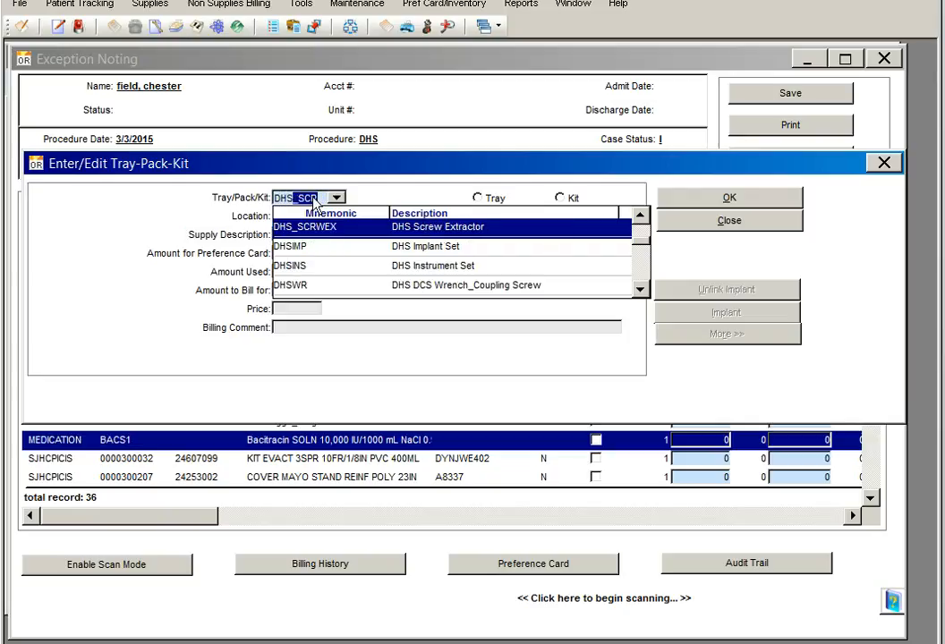
left_click(316, 247)
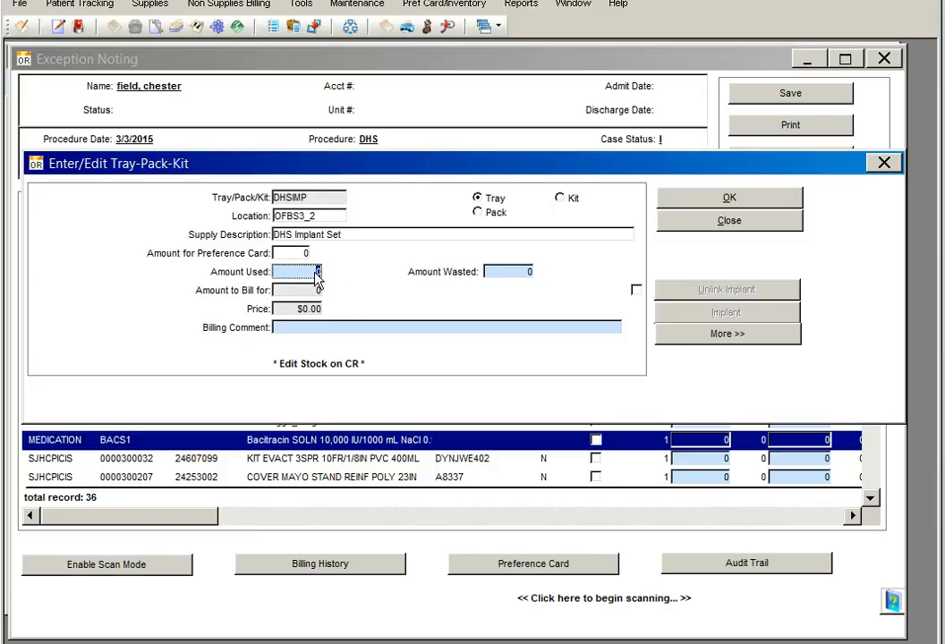
type("1")
left_click(729, 199)
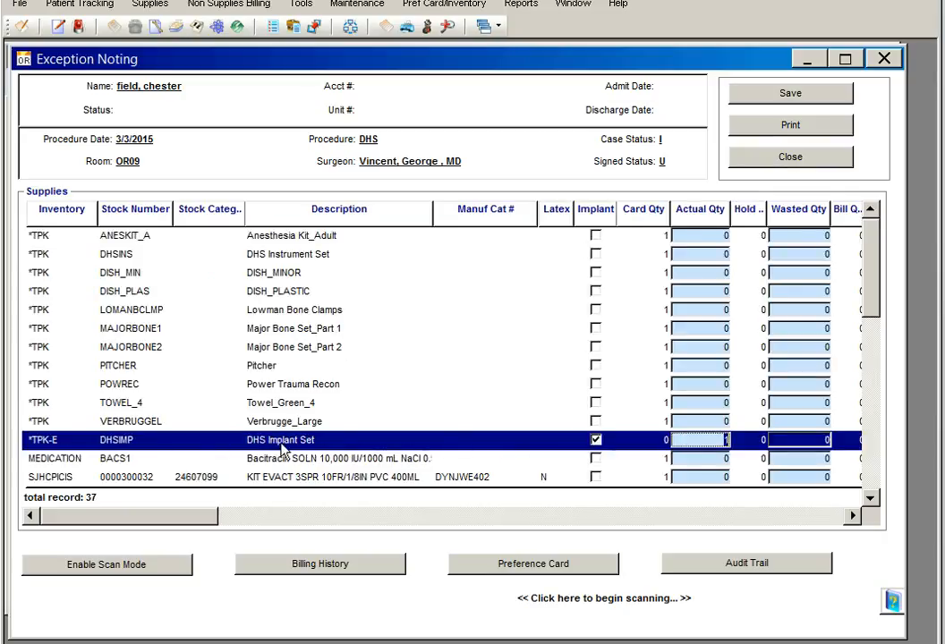
- In the DHS Implant Set, sort stocks by manufacturer catalog number and set actual quantities to 1 for 280.00, 2 for 280.10 and 3 for 280.20
double_click(182, 448)
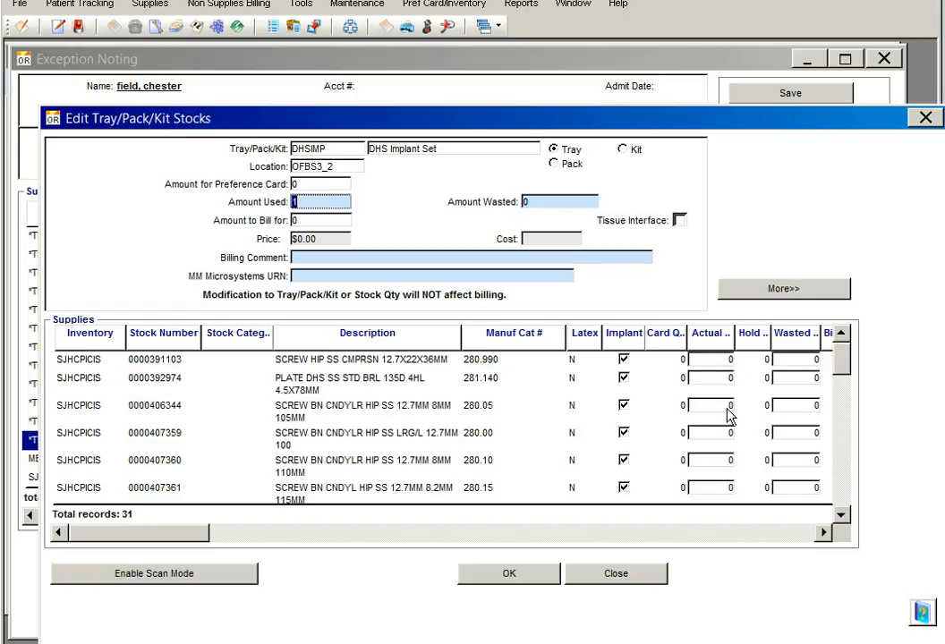
left_click(528, 337)
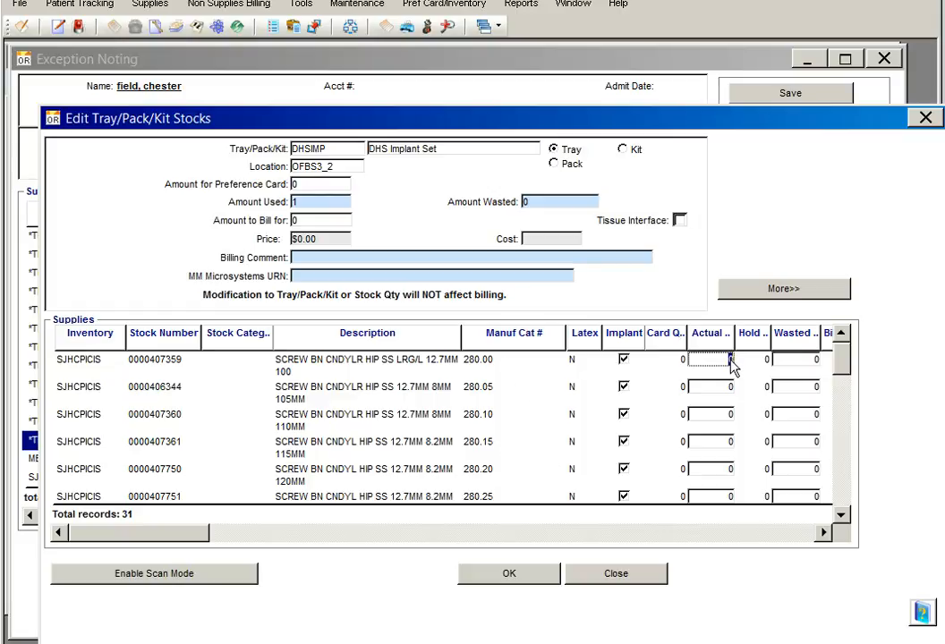
type("1")
left_click(660, 415)
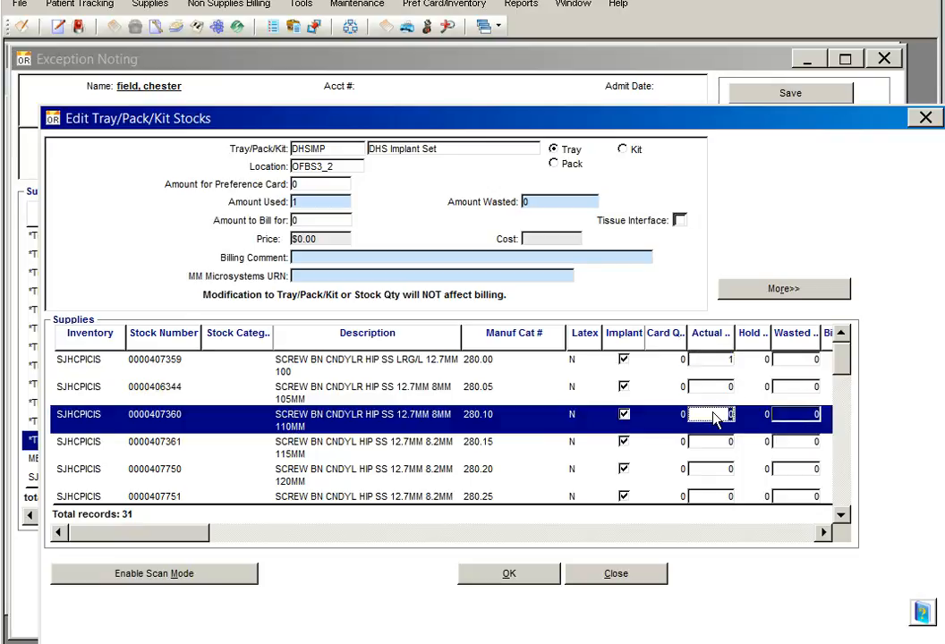
type("2")
left_click(728, 481)
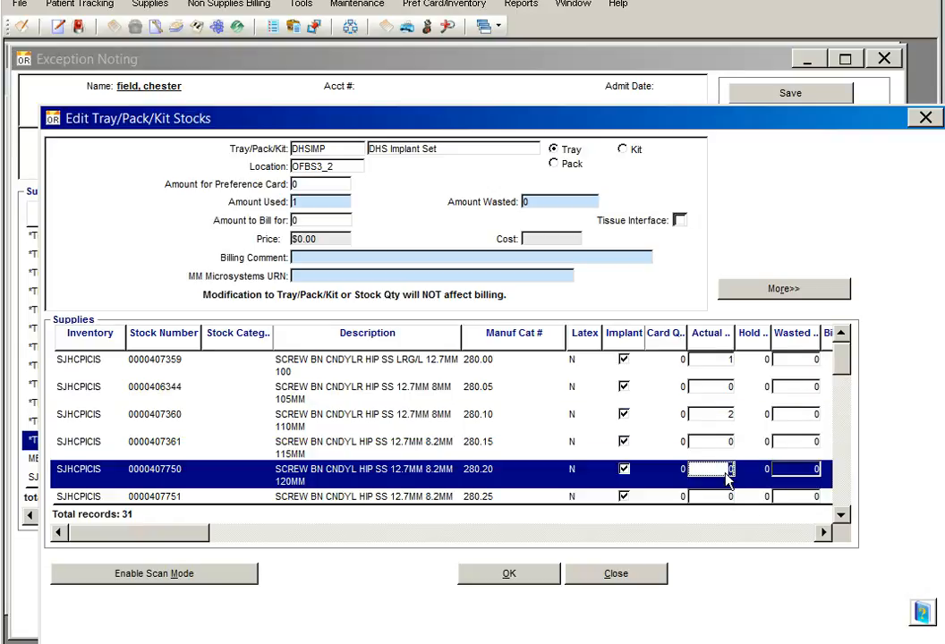
type("3")
left_click(522, 577)
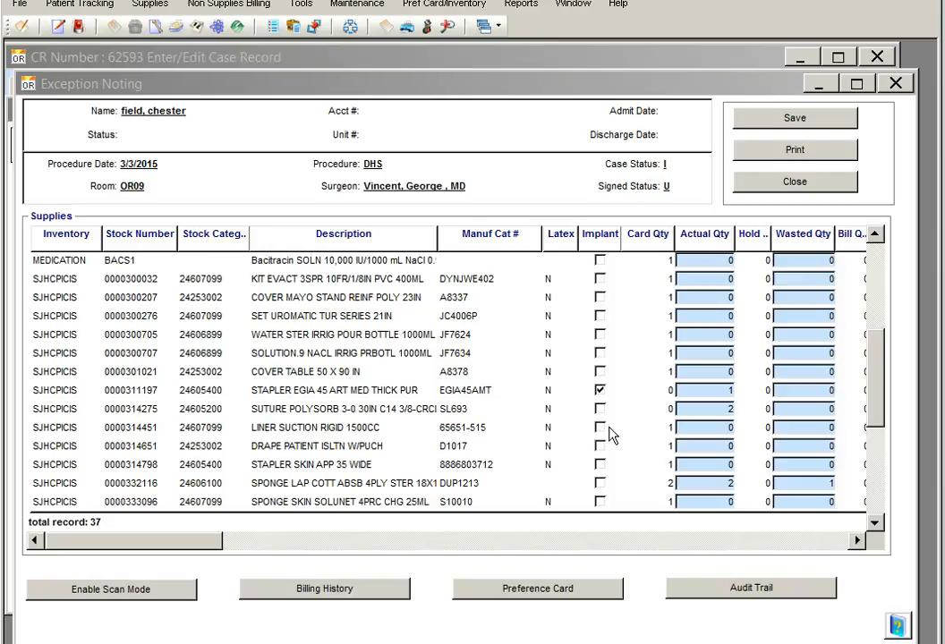
- Save and close the exception noting, and open the 14_Implants_Grafts_Misc page of the intraoperative section
left_click(823, 125)
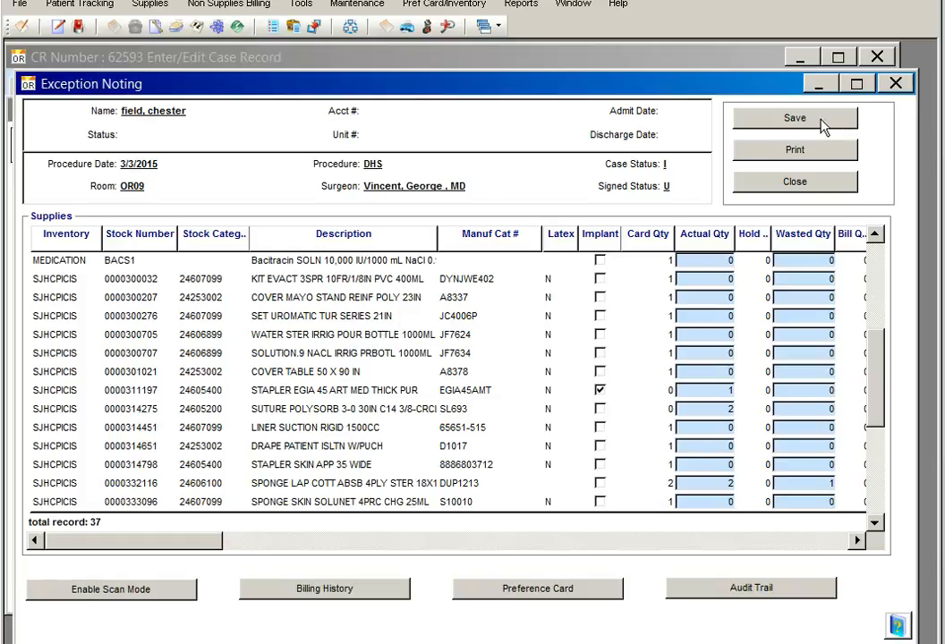
left_click(826, 183)
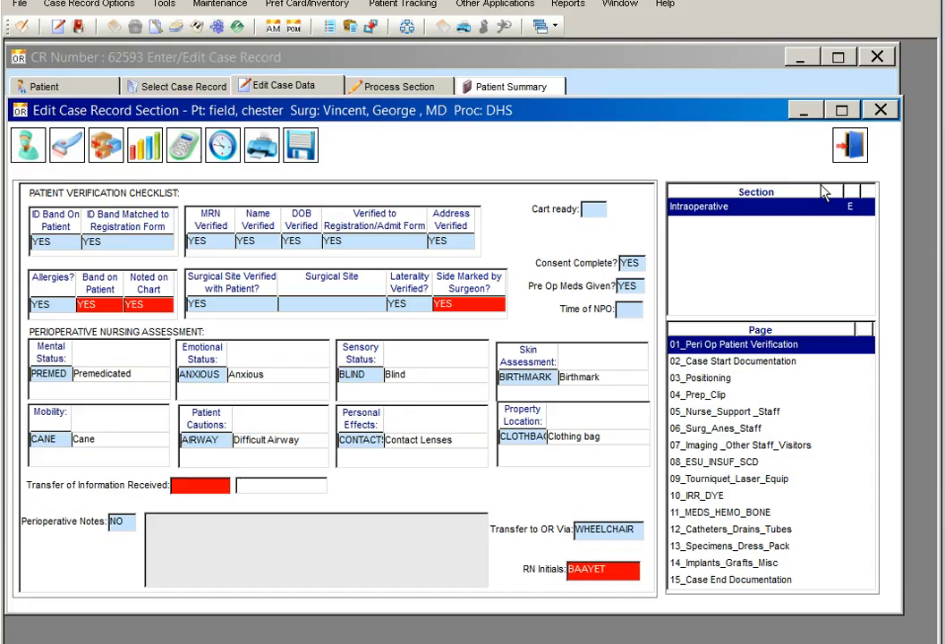
left_click(743, 564)
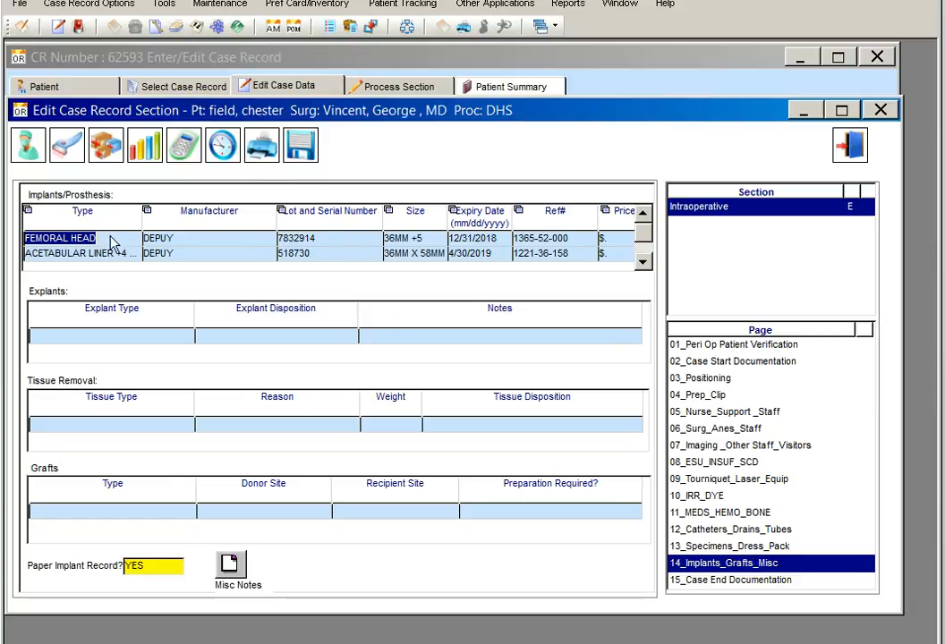
- Examine the femoral head implant's manufacturer, lot and serial number, and price fields
left_click(266, 239)
left_click(348, 238)
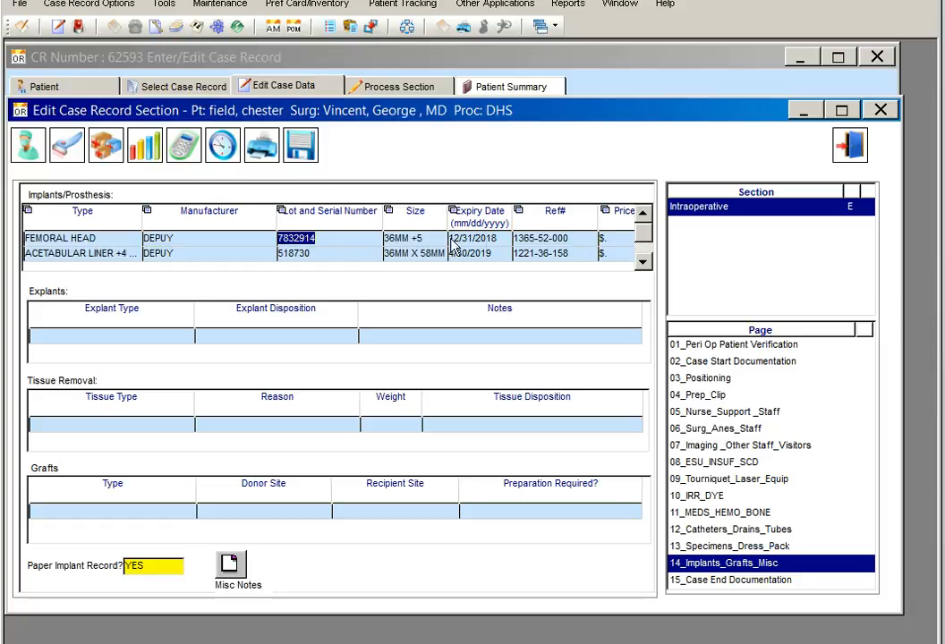
left_click(617, 238)
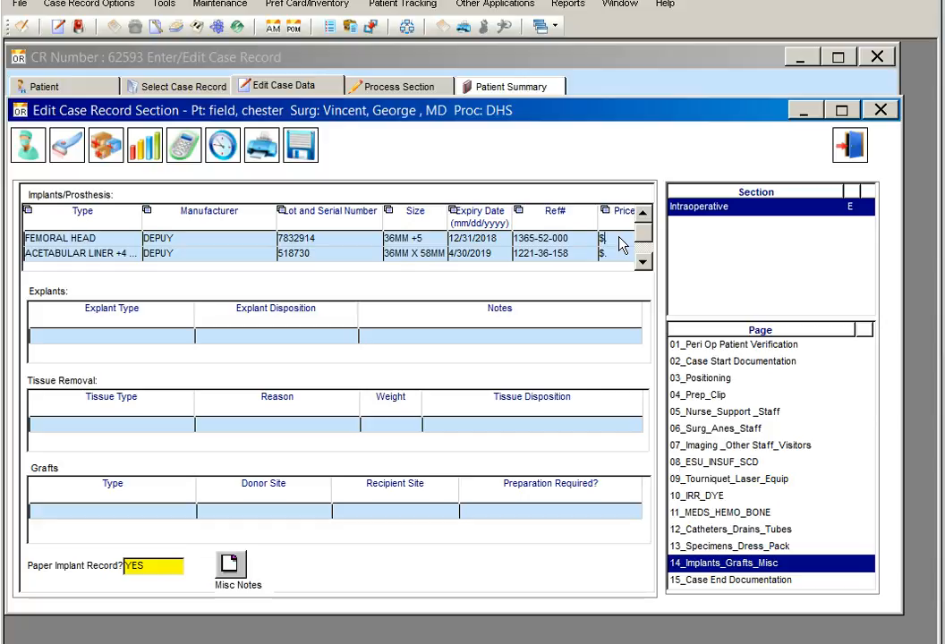
left_click(313, 240)
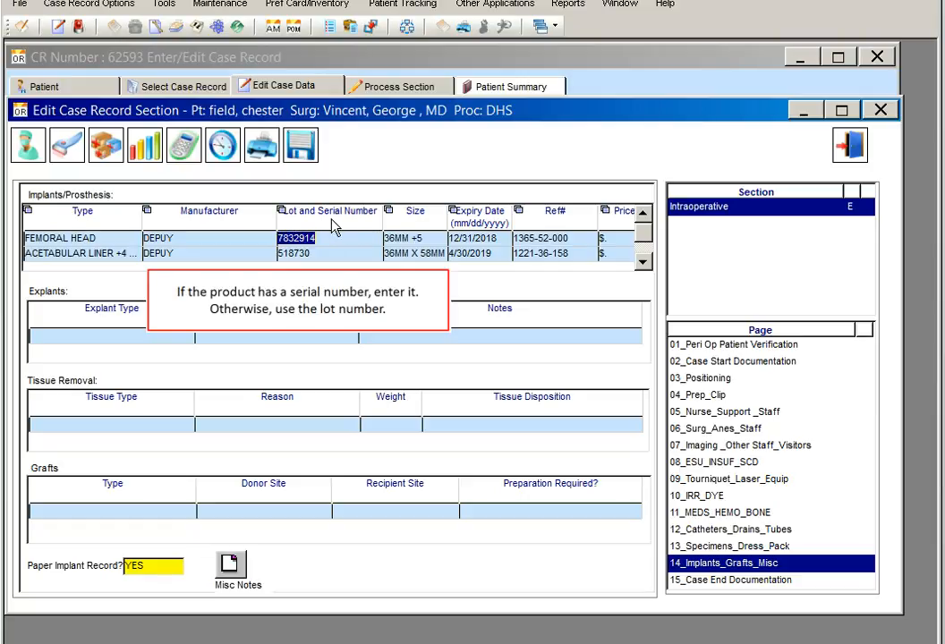
left_click(289, 243)
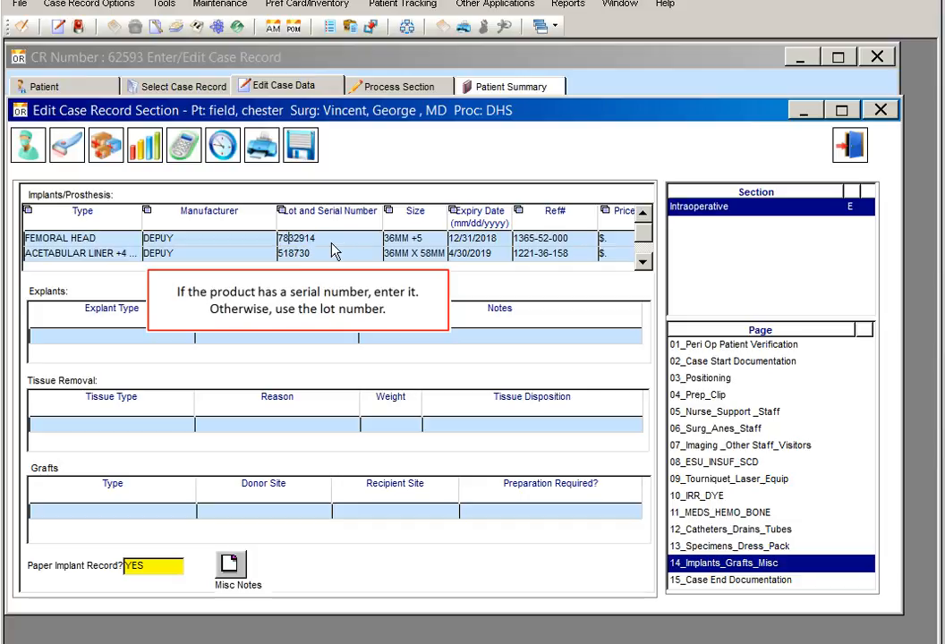